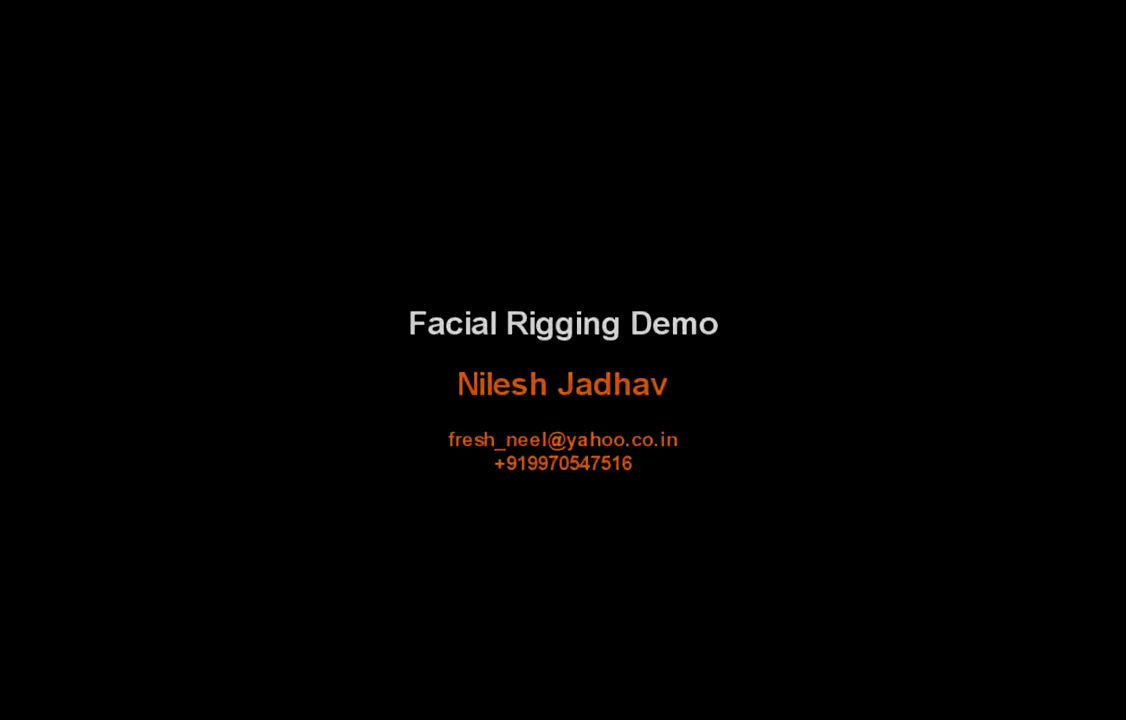
Select the head, hair and control panel, then clear it and zoom in on the face
left_click(367, 53)
left_click_drag(300, 75, 1043, 569)
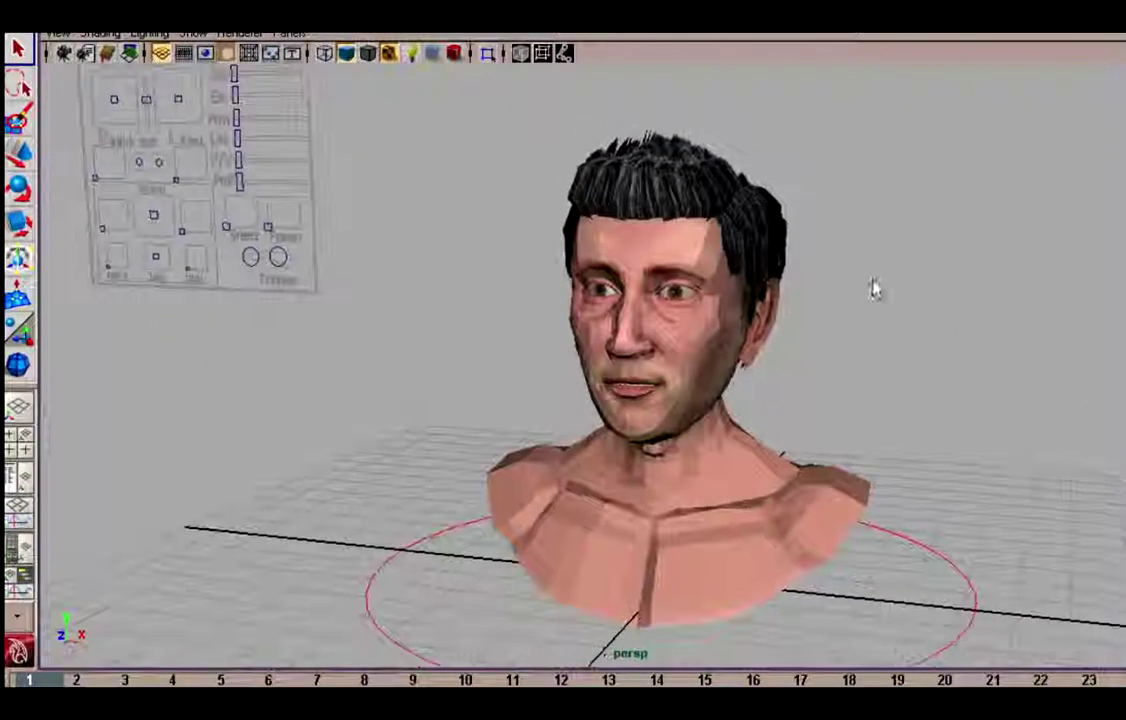
left_click(995, 322)
mouse_move(995, 322)
right_mouse_down("alt")
mouse_move(1013, 408)
mouse_move(792, 365)
right_mouse_up("alt")
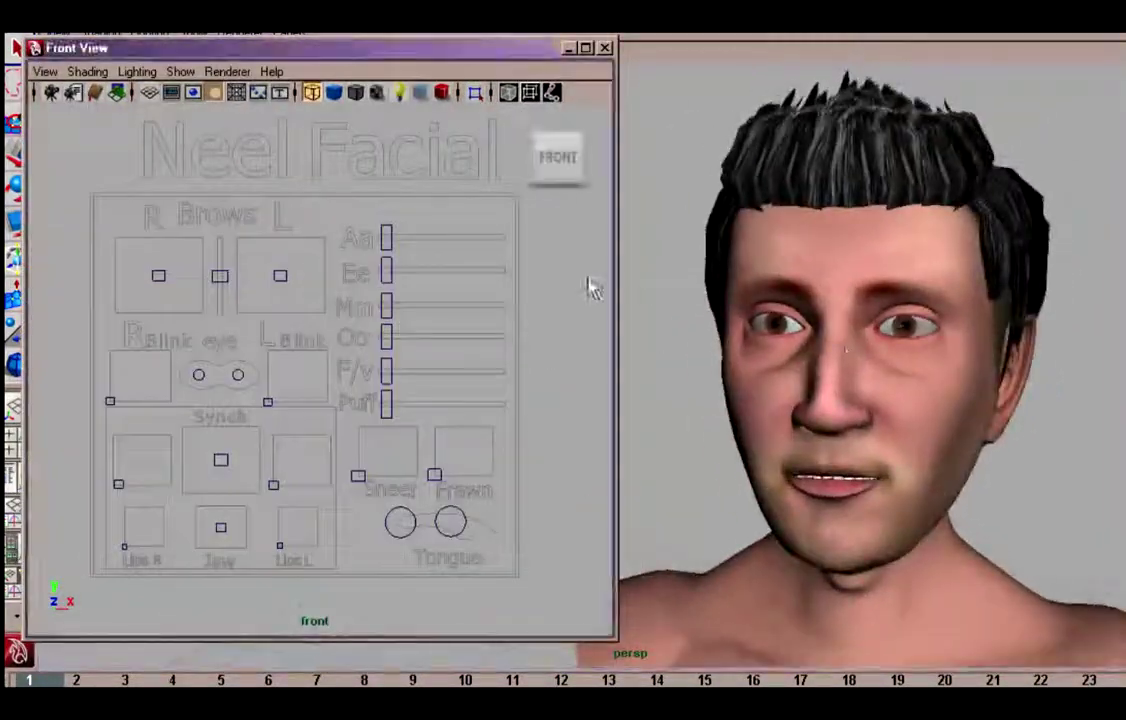
Reshape the right brow and move the left brow up and back down
left_click(158, 270)
mouse_move(158, 270)
left_mouse_down()
mouse_move(198, 303)
mouse_move(158, 272)
left_mouse_up()
mouse_move(282, 290)
left_mouse_down()
mouse_move(286, 268)
mouse_move(283, 325)
mouse_move(286, 292)
mouse_move(255, 280)
mouse_move(316, 270)
mouse_move(255, 297)
mouse_move(318, 292)
mouse_move(176, 209)
mouse_move(230, 293)
left_mouse_up()
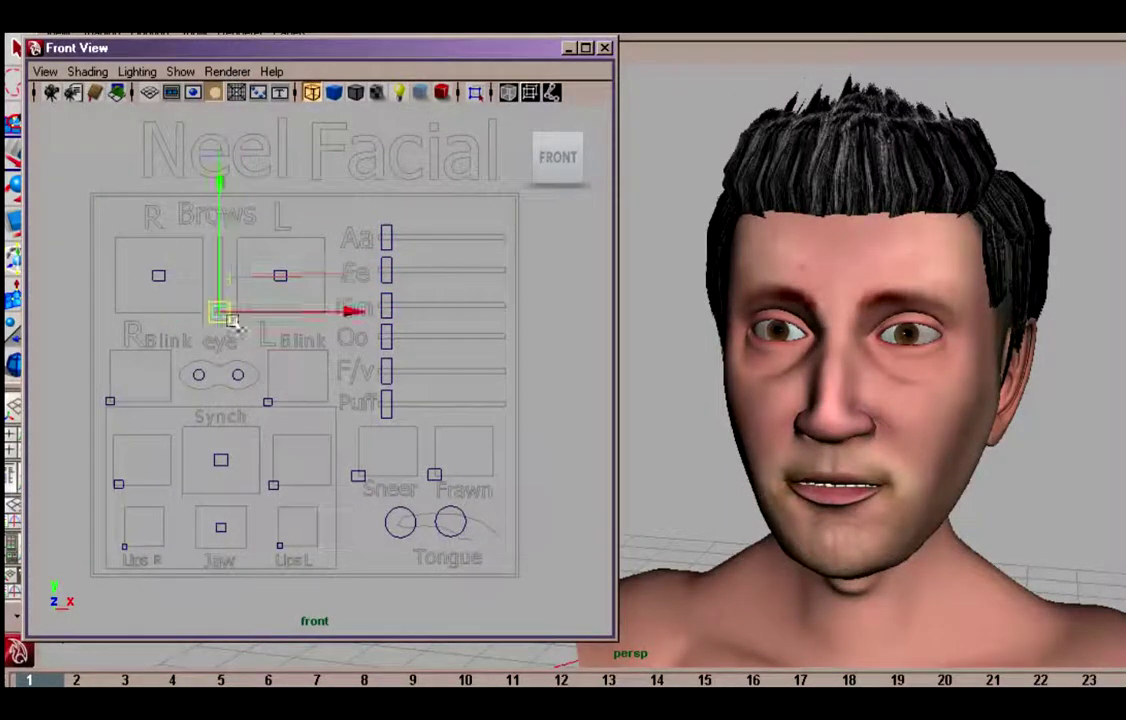
Make the eyes look down, then nudge the blink control to close the eyes
left_click(245, 378)
scroll(892, 359, "up", 3)
mouse_move(196, 372)
left_mouse_down()
mouse_move(197, 385)
mouse_move(196, 367)
mouse_move(211, 376)
mouse_move(193, 365)
mouse_move(199, 373)
left_mouse_up()
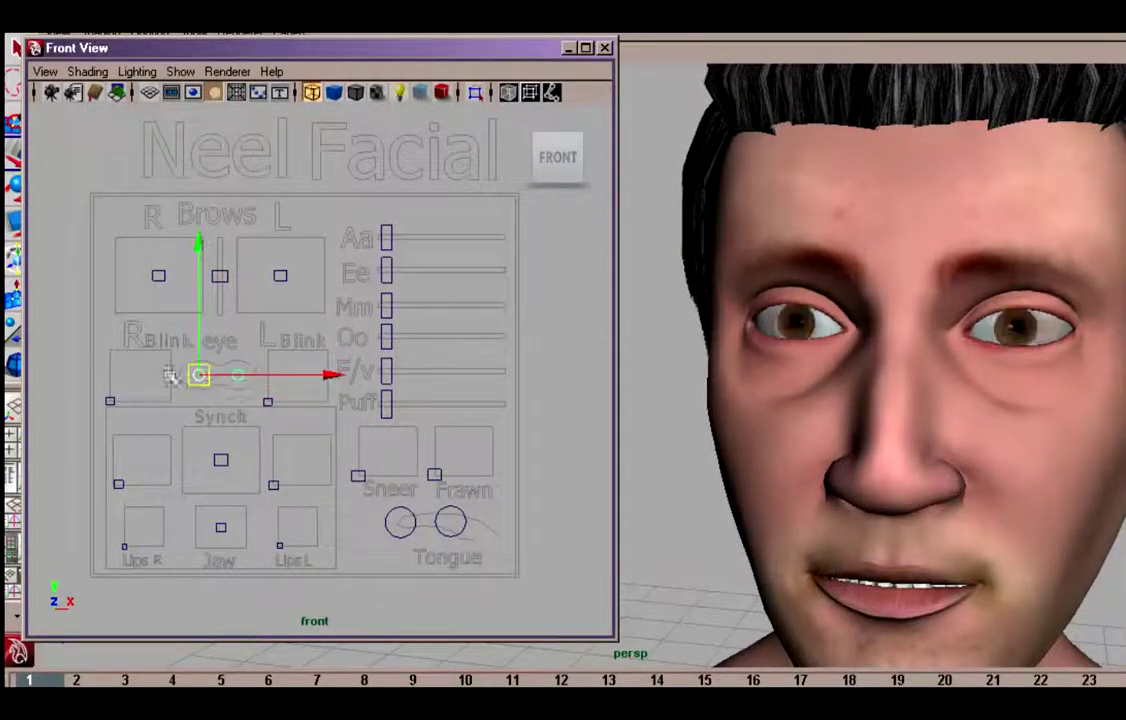
scroll(870, 400, "down", 3)
scroll(870, 400, "up", 3)
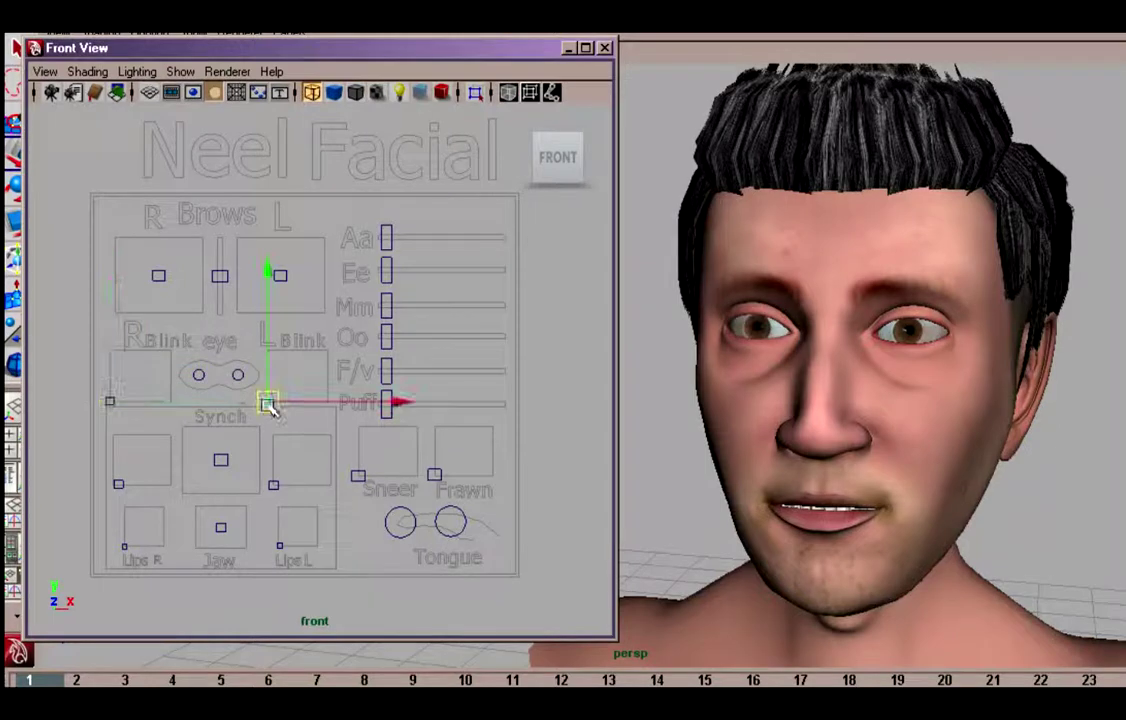
left_click_drag(270, 408, 374, 403)
mouse_move(289, 390)
left_mouse_down()
mouse_move(286, 378)
mouse_move(285, 410)
left_mouse_up()
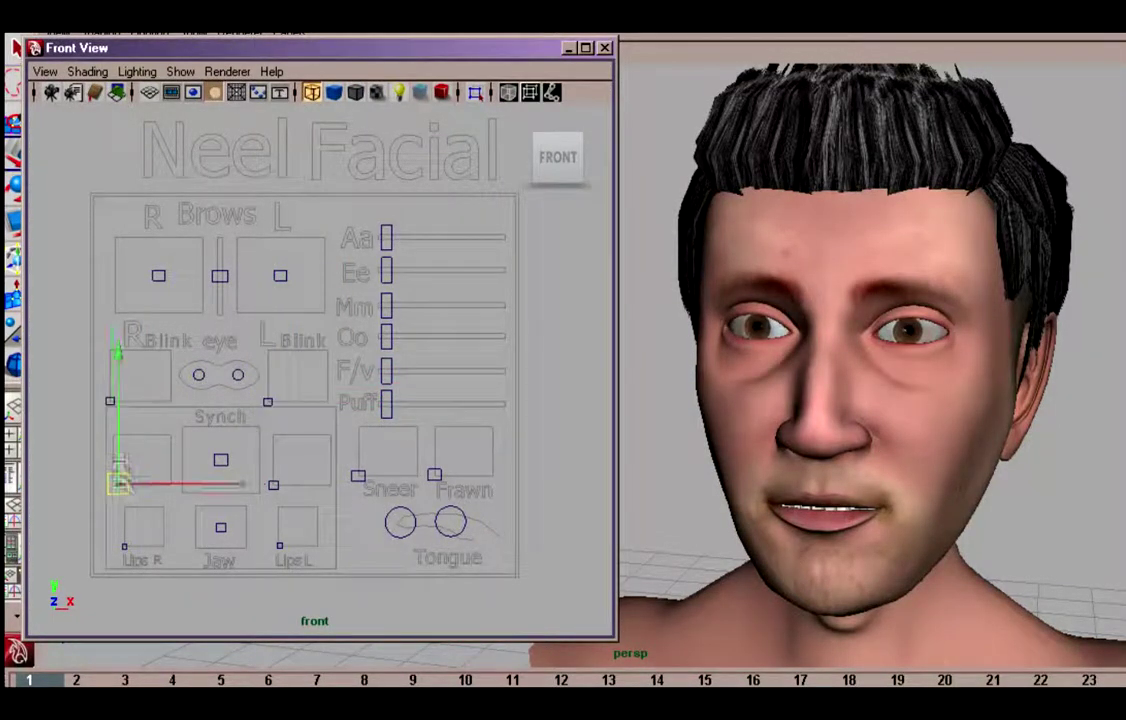
Drag the lip control from smile to frown, then undo back to neutral
mouse_move(121, 484)
left_mouse_down()
mouse_move(276, 490)
mouse_move(285, 463)
mouse_move(273, 486)
left_mouse_up()
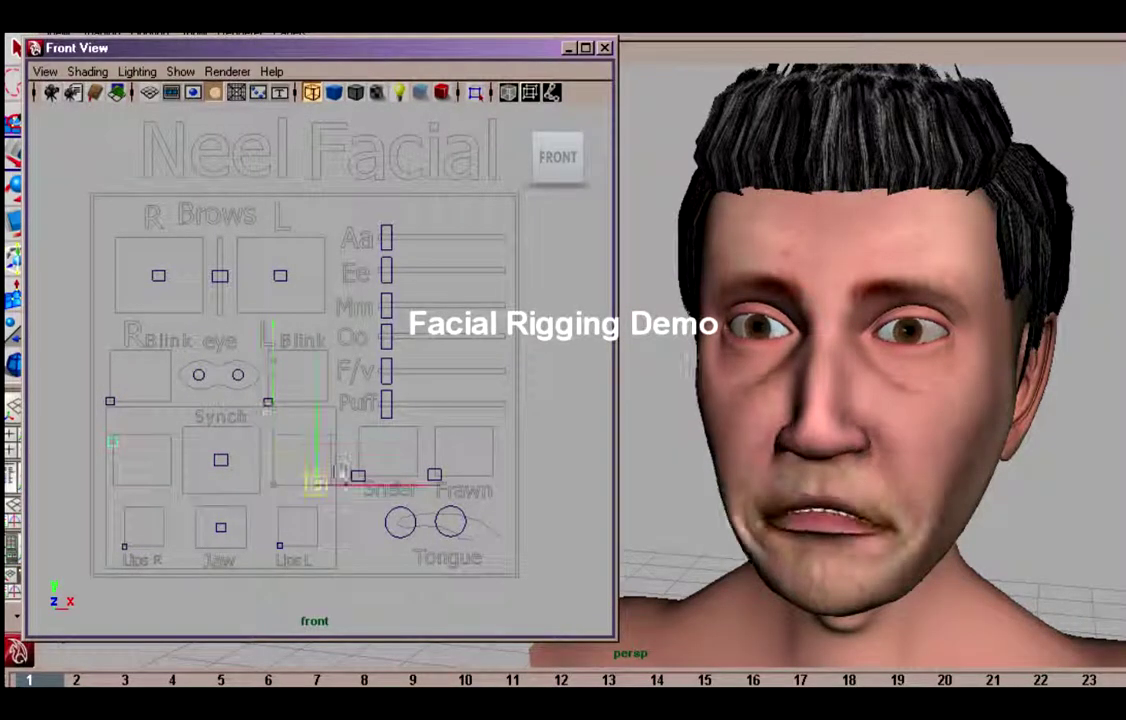
mouse_move(275, 487)
left_mouse_down()
mouse_move(318, 485)
mouse_move(262, 490)
mouse_move(201, 433)
mouse_move(221, 460)
mouse_move(290, 468)
left_mouse_up()
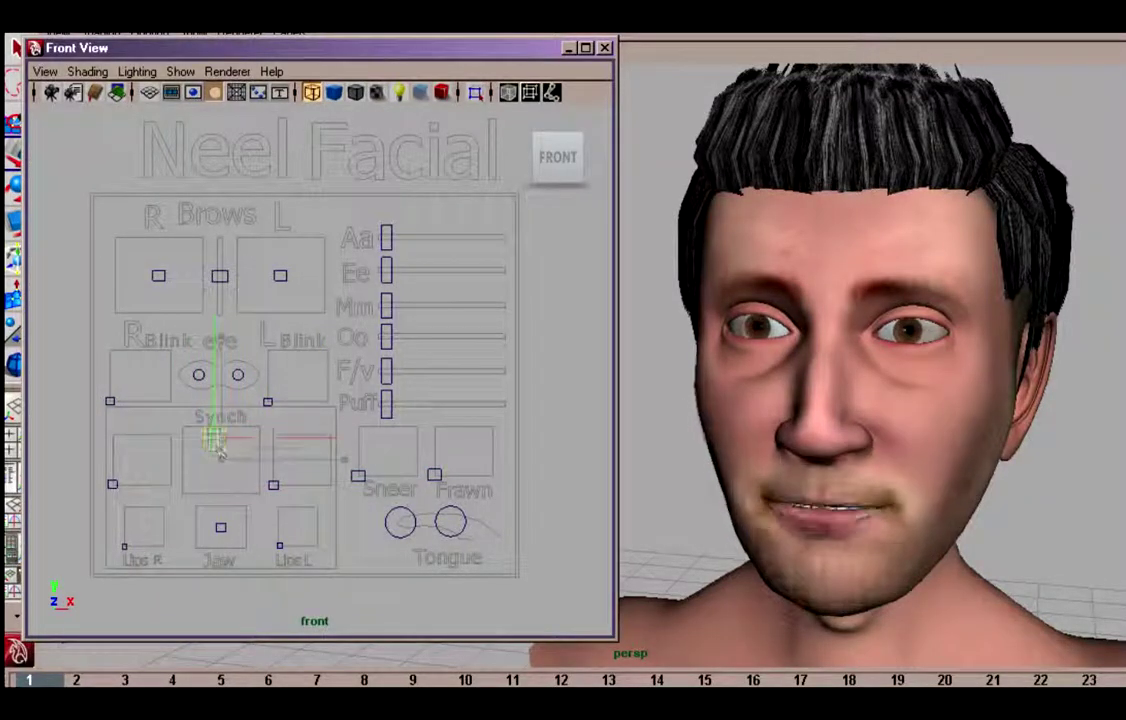
key("ctrl+z")
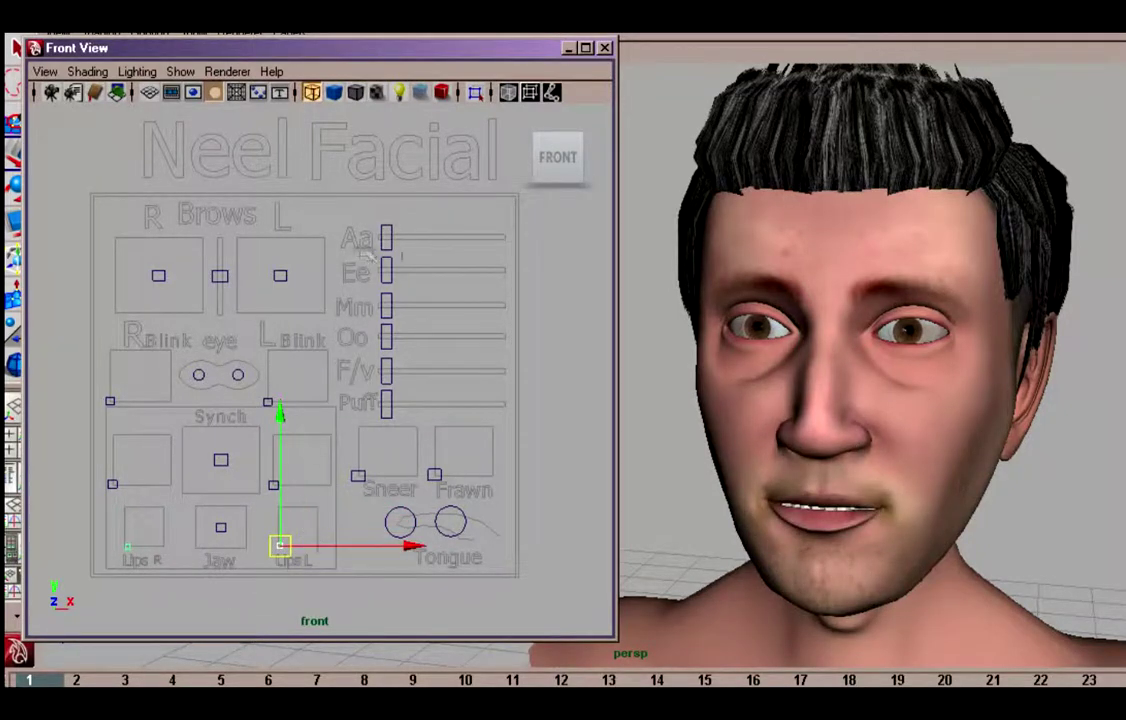
Shape the mouth into the Oo sound and select the F/V mouth-shape slider
left_click(386, 307)
mouse_move(484, 270)
left_mouse_down()
mouse_move(386, 270)
mouse_move(465, 307)
mouse_move(386, 307)
mouse_move(492, 337)
mouse_move(386, 337)
left_mouse_up()
left_click(387, 371)
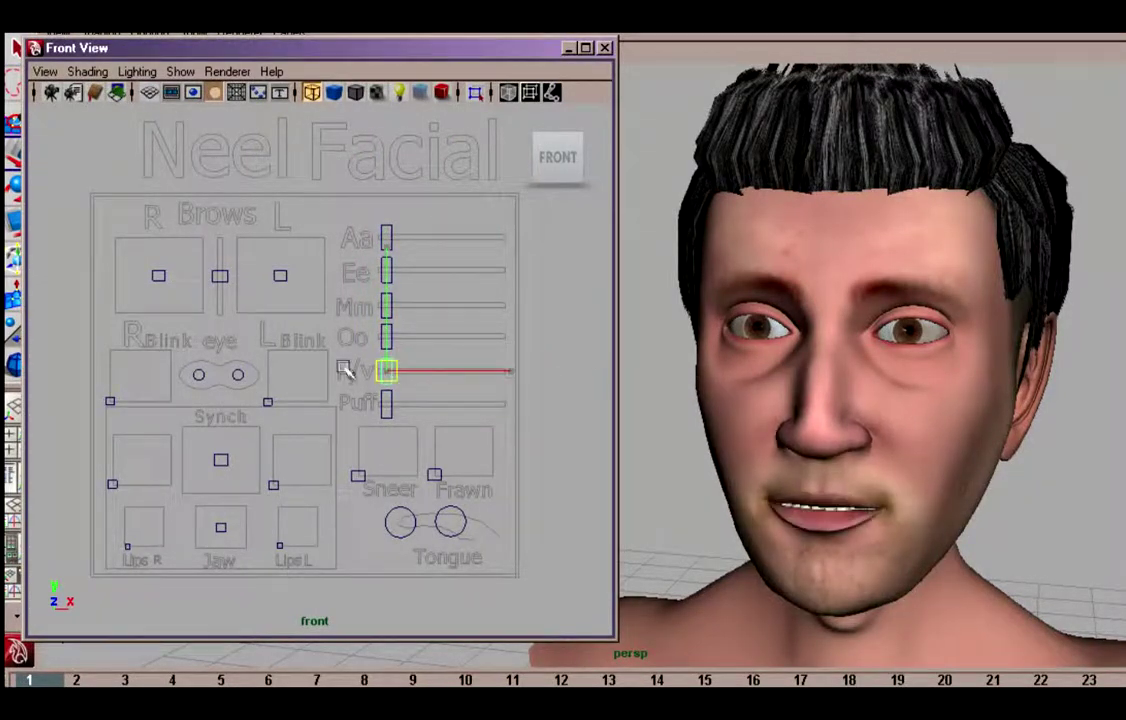
Make the face sneer, swing and relax the sneer/frown, then open the jaw
left_click(358, 475)
left_click_drag(358, 475, 452, 482)
left_click_drag(440, 437, 478, 455)
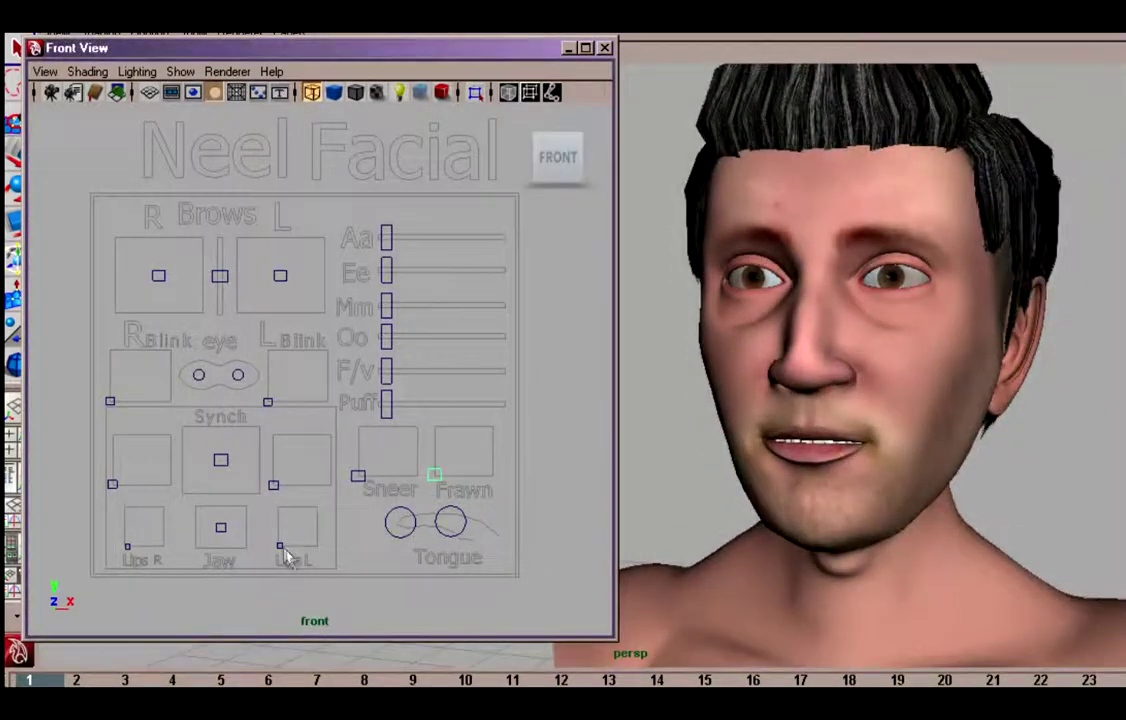
left_click_drag(221, 530, 238, 567)
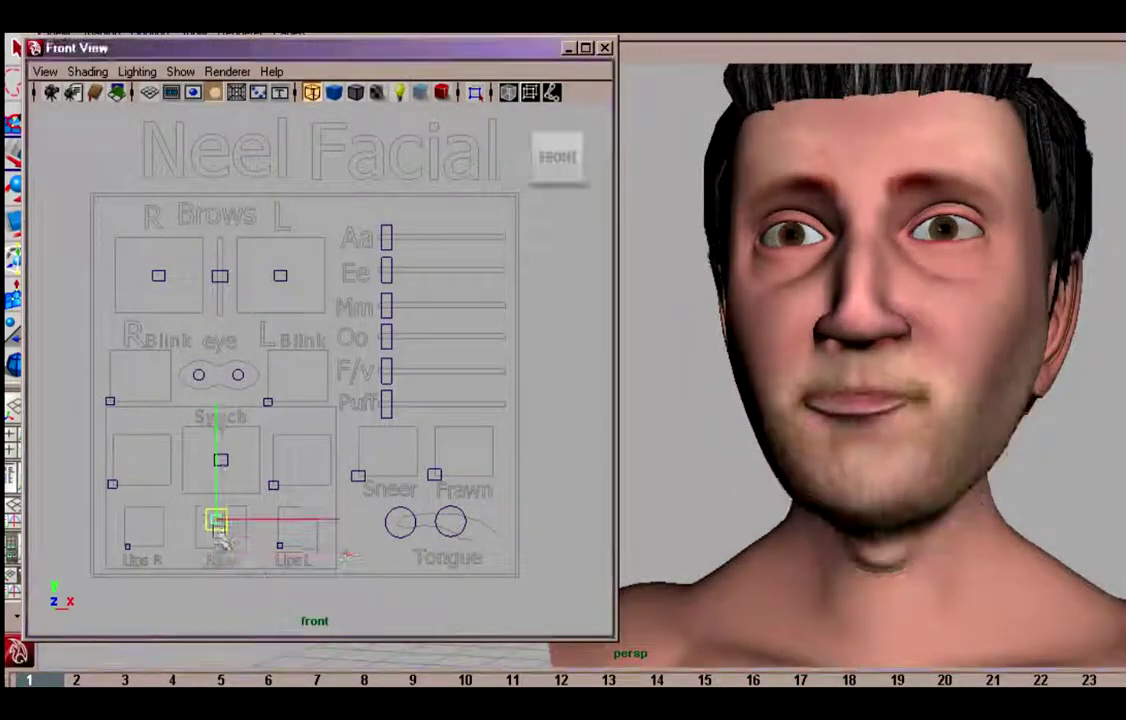
Open the jaw wide and view the mouth and tongue from side, front and three-quarter angles
mouse_move(238, 567)
left_mouse_down()
mouse_move(219, 505)
mouse_move(218, 563)
left_mouse_up()
mouse_move(820, 380)
left_mouse_down("alt")
mouse_move(700, 300)
mouse_move(730, 305)
left_mouse_up("alt")
mouse_move(800, 350)
left_mouse_down("alt")
mouse_move(760, 330)
mouse_move(740, 415)
left_mouse_up("alt")
mouse_move(660, 430)
left_mouse_down("alt")
mouse_move(850, 453)
mouse_move(910, 425)
left_mouse_up("alt")
left_click_drag(935, 370, 1048, 226, "alt")
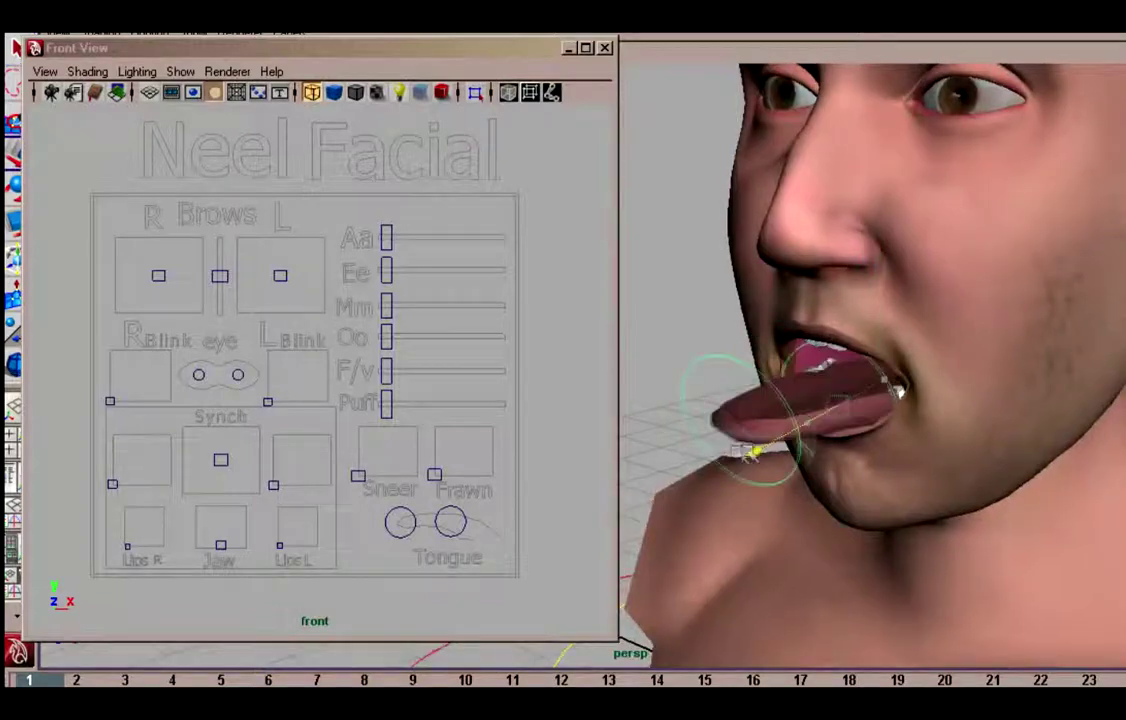
left_click_drag(634, 430, 912, 422, "alt")
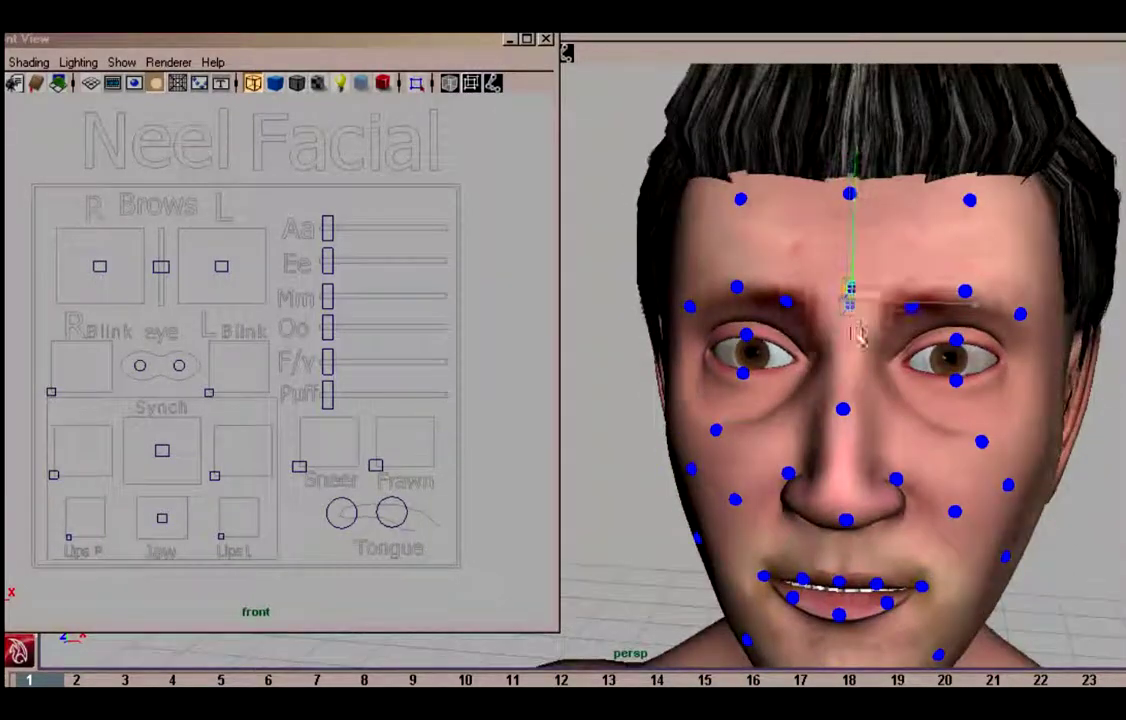
Select brow, cheek and lip tweak controls and pull the lower-right lip corner onto the cheek
left_click(944, 284)
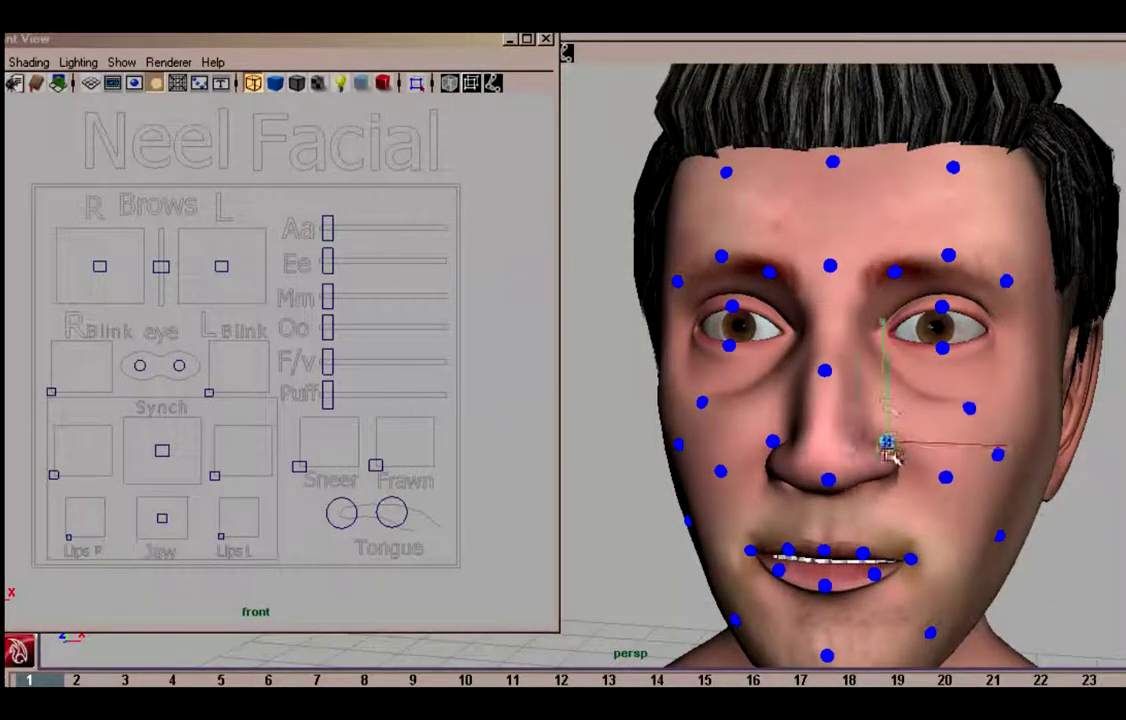
left_click(718, 406)
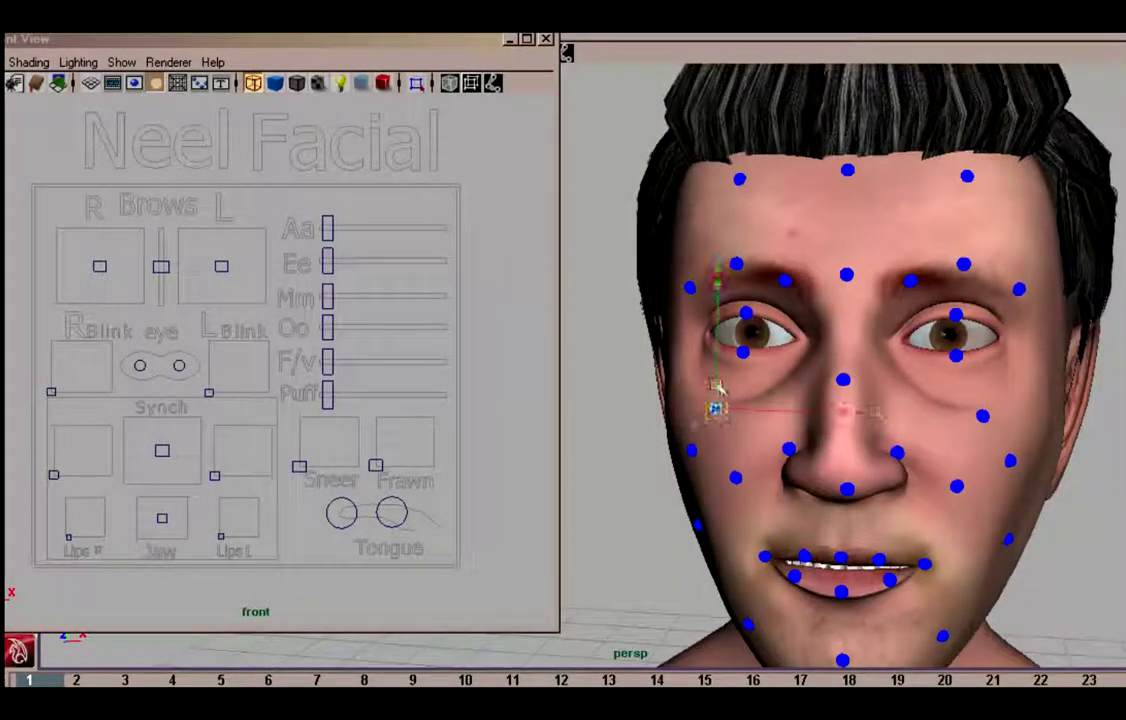
left_click(829, 440)
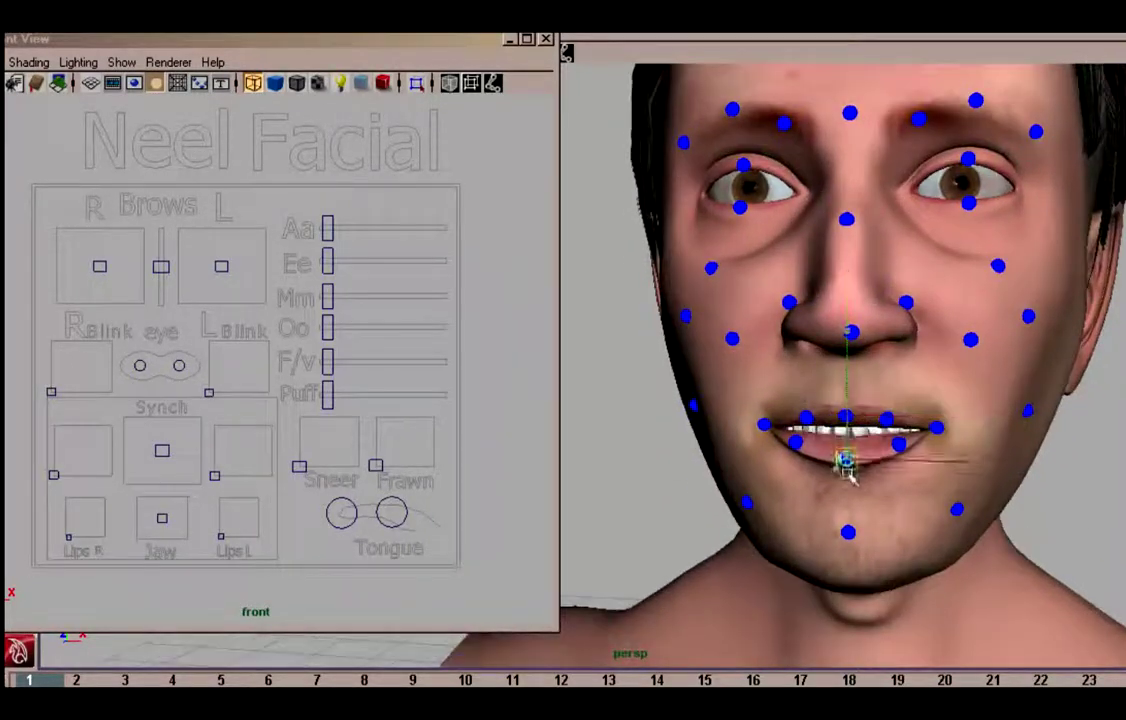
left_click(874, 469)
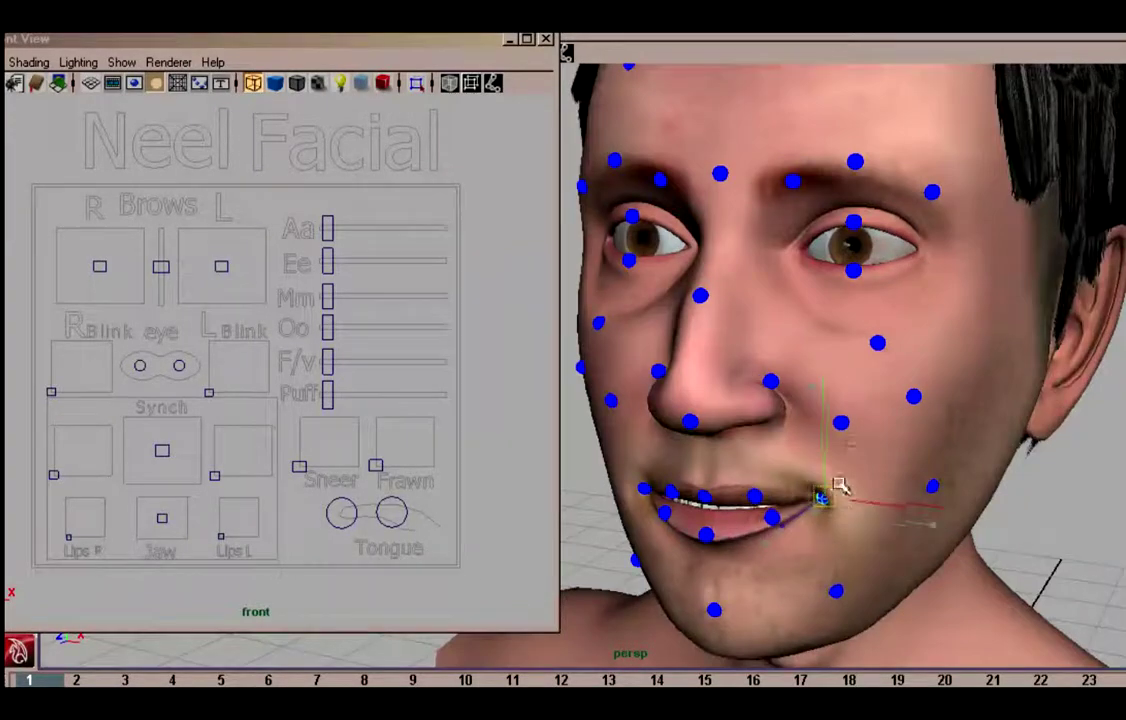
left_click_drag(838, 481, 851, 434)
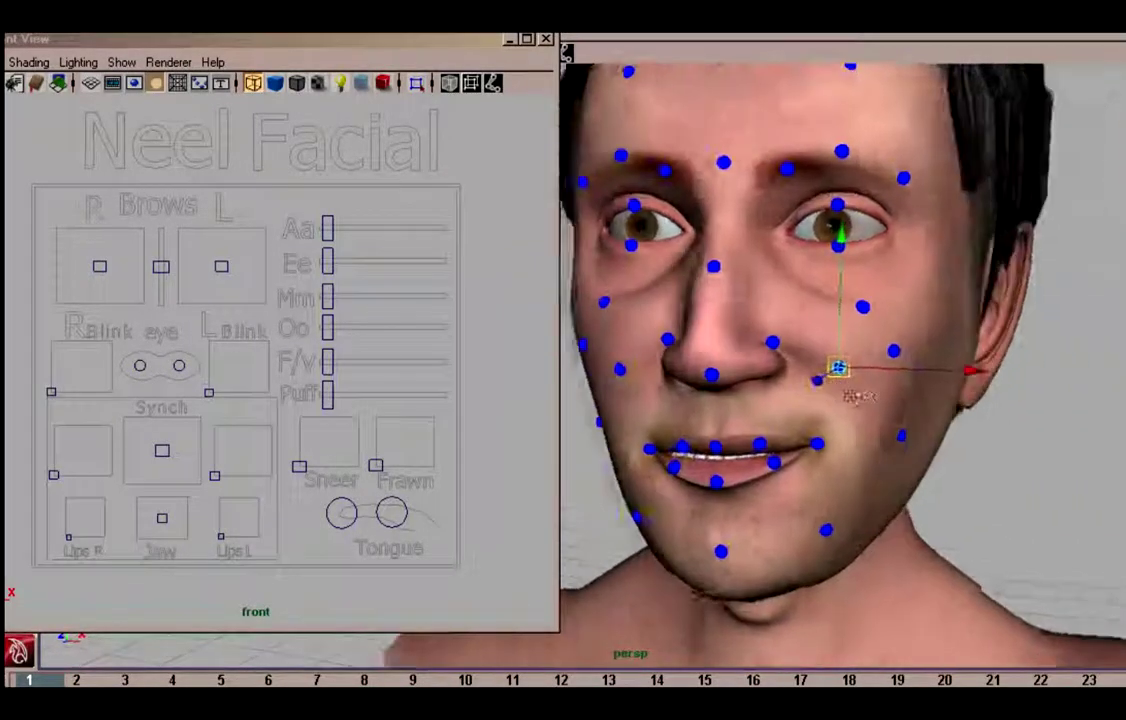
left_click(838, 556)
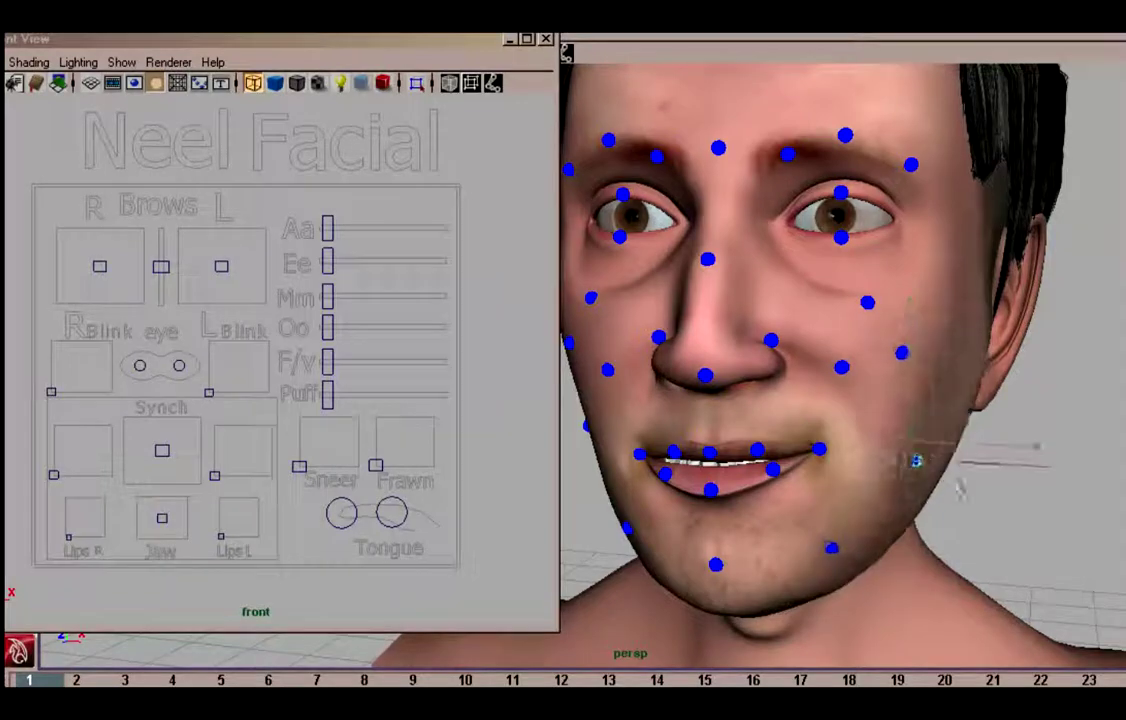
left_click(905, 383)
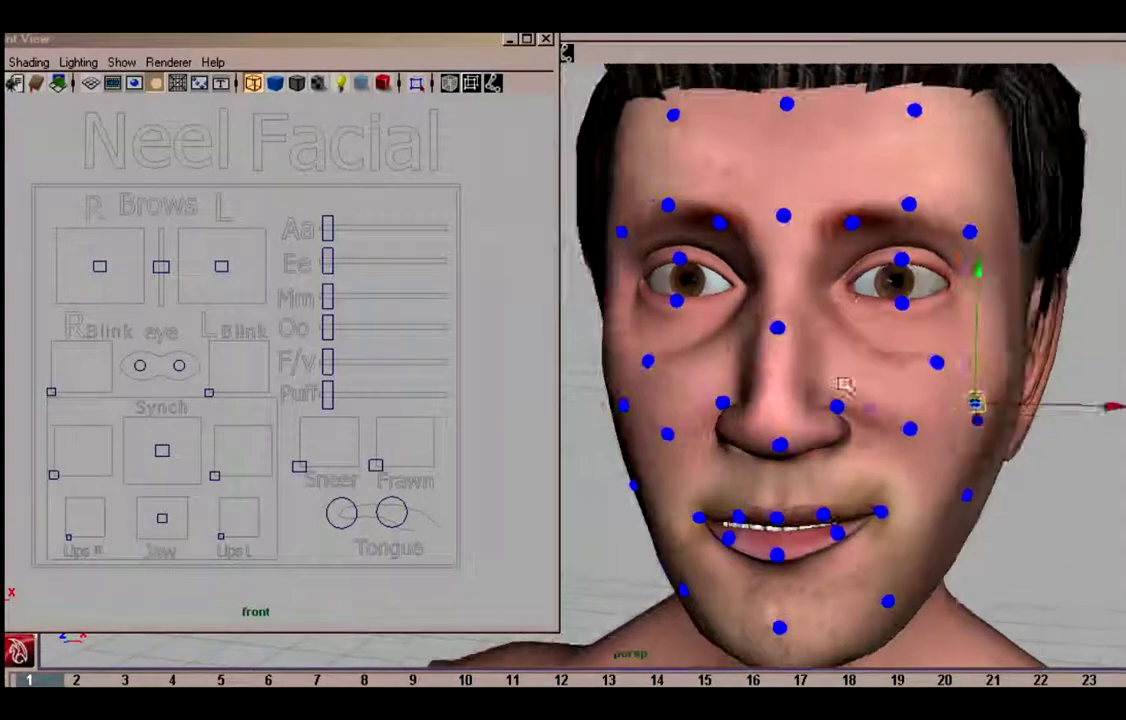
Raise the control above the left eye to reopen the drooping eyelid
scroll(844, 382, "up", 5)
left_click(850, 312)
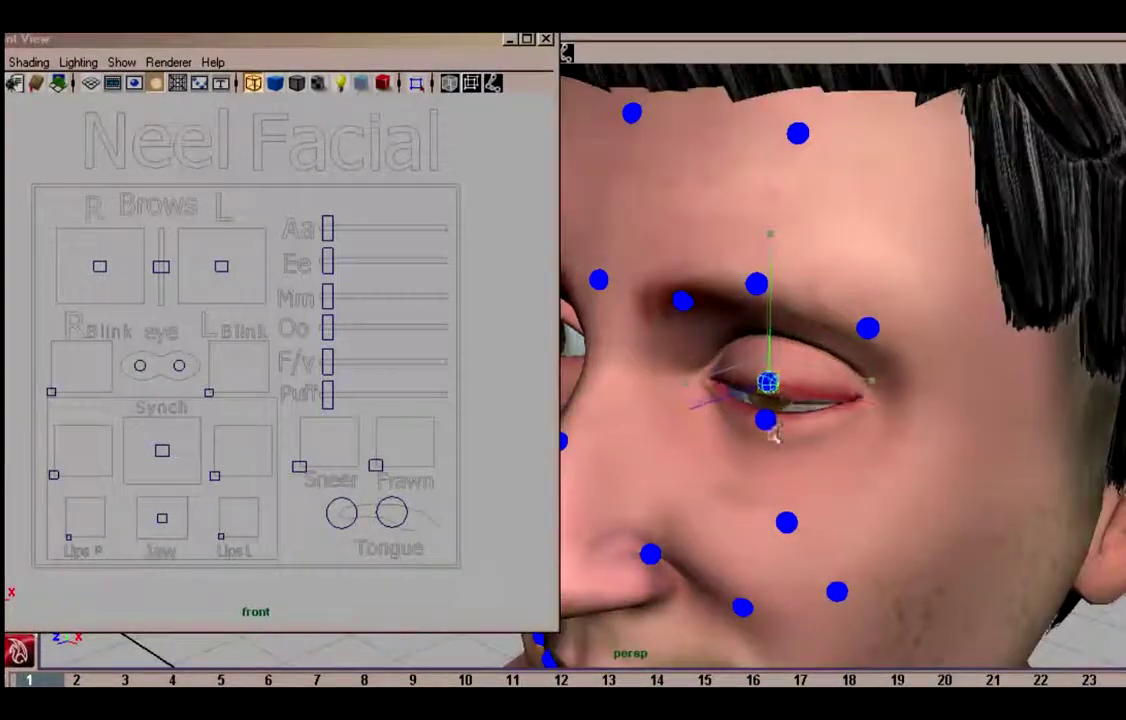
left_click_drag(777, 432, 830, 420, "alt")
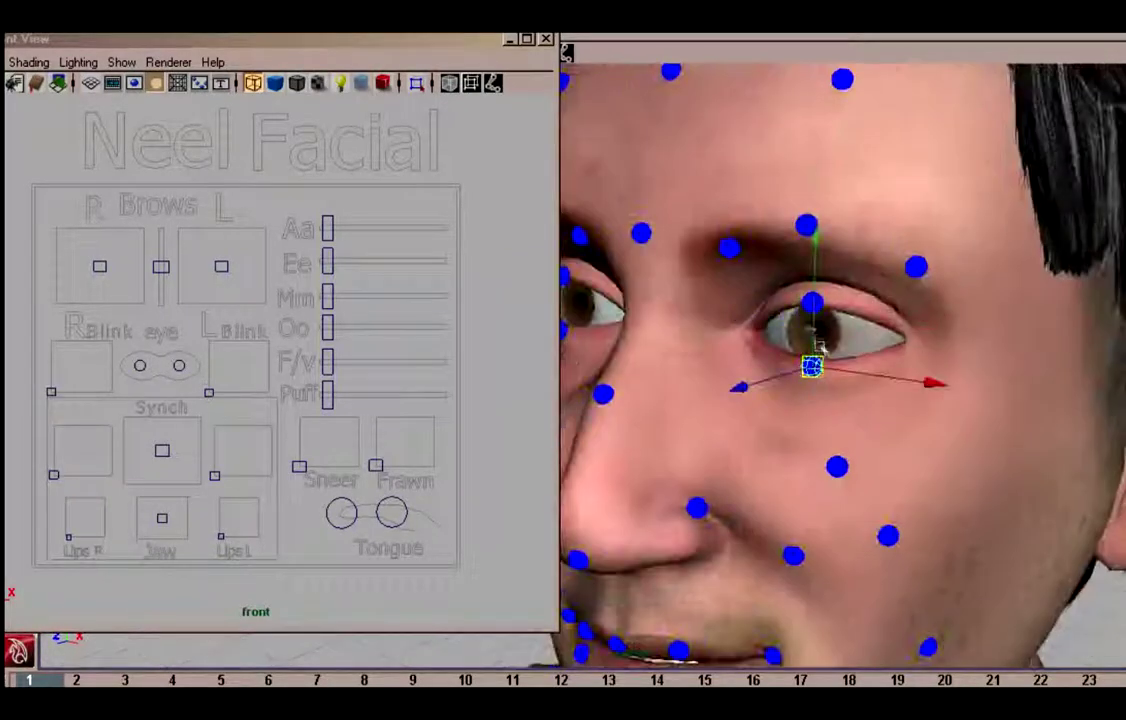
mouse_move(812, 333)
left_mouse_down("alt")
mouse_move(741, 334)
mouse_move(762, 215)
mouse_move(754, 271)
mouse_move(760, 252)
mouse_move(892, 312)
mouse_move(829, 344)
left_mouse_up("alt")
Select the nose, forehead and jaw controls, checking the face from the side and front
left_click(818, 453)
left_click(946, 125)
mouse_move(946, 130)
left_mouse_down("alt")
mouse_move(915, 235)
mouse_move(935, 175)
left_mouse_up("alt")
right_click_drag(935, 175, 800, 245, "alt")
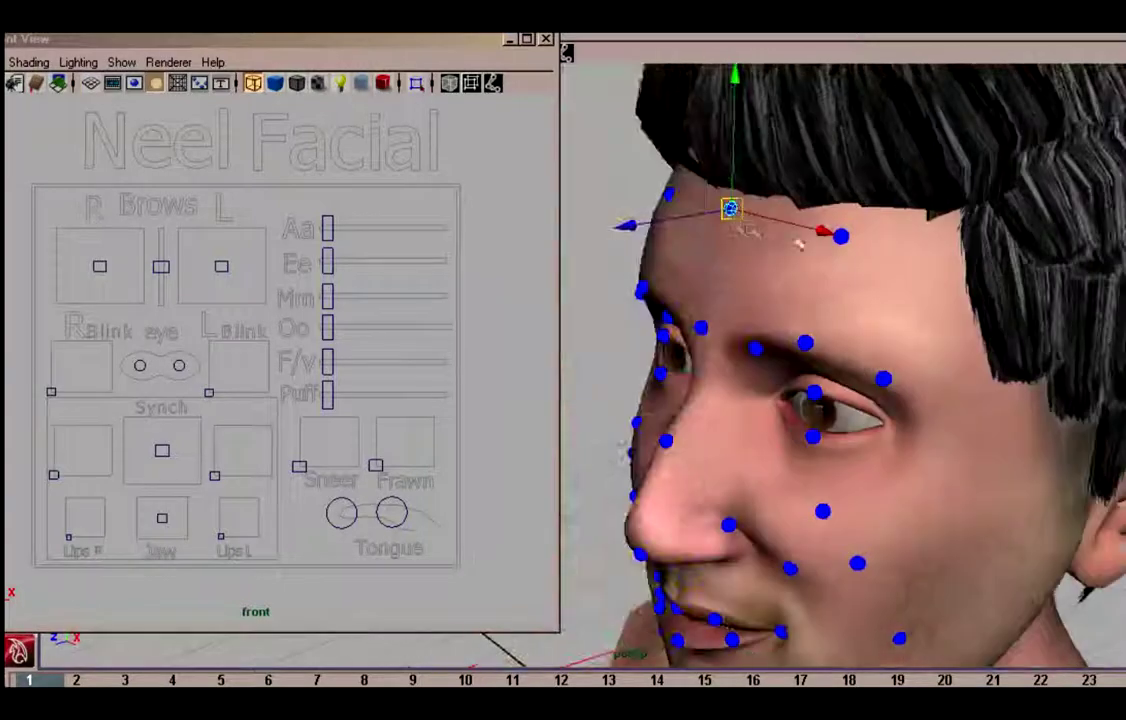
left_click_drag(800, 244, 907, 355, "alt")
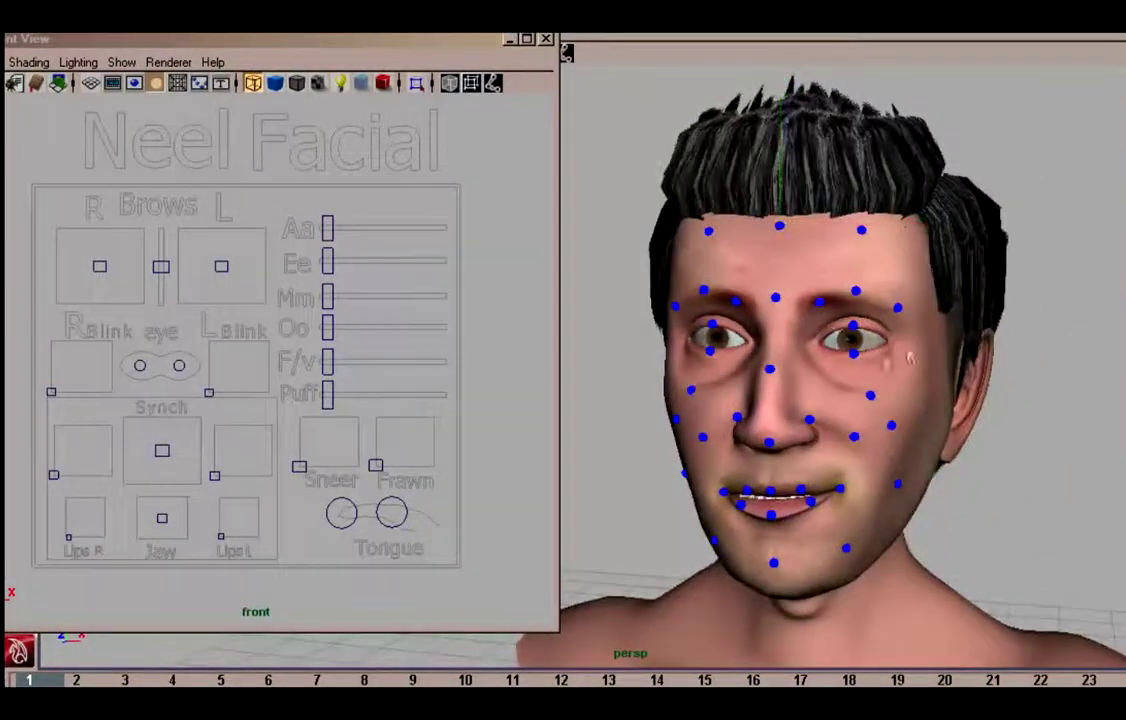
left_click(161, 518)
middle_click_drag(858, 513, 858, 413, "alt")
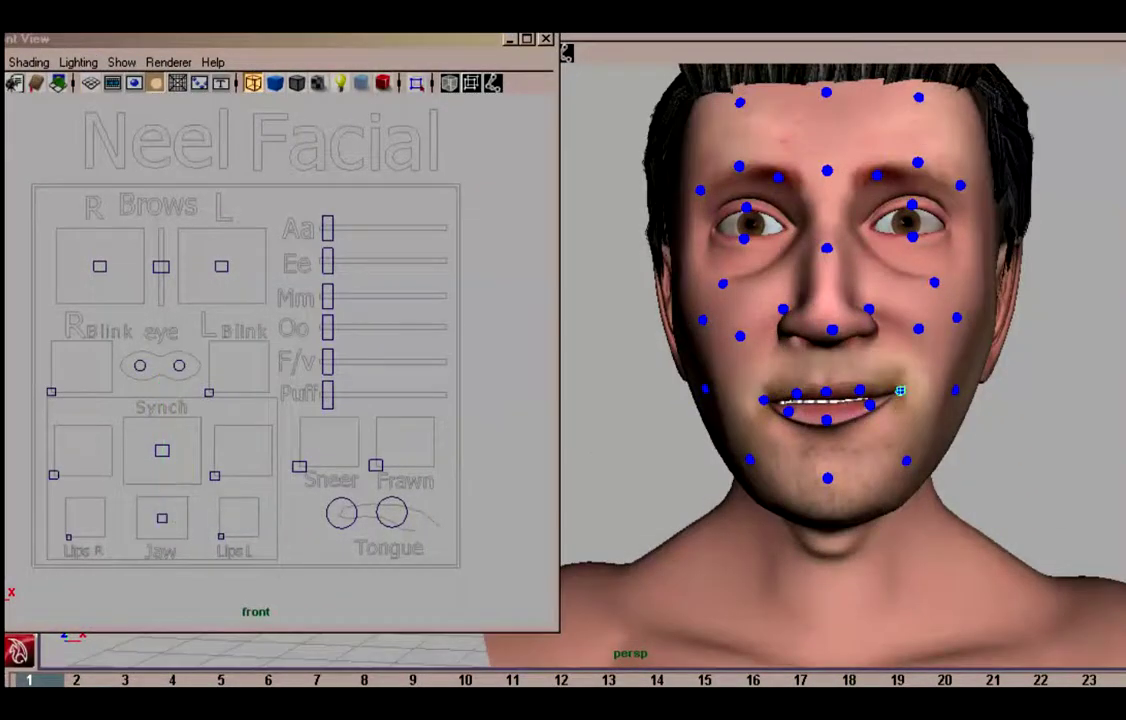
left_click_drag(900, 391, 867, 417, "alt")
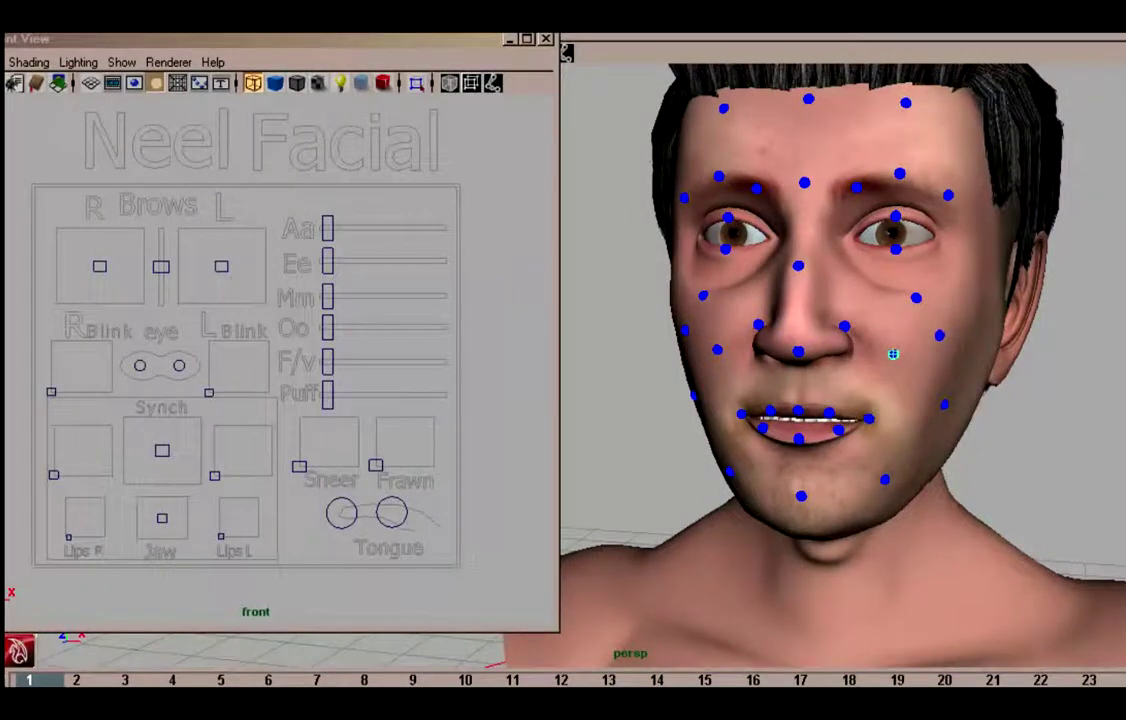
Pull the jaw down to drop the mouth wide open and shift a lip control
left_click_drag(161, 518, 164, 545)
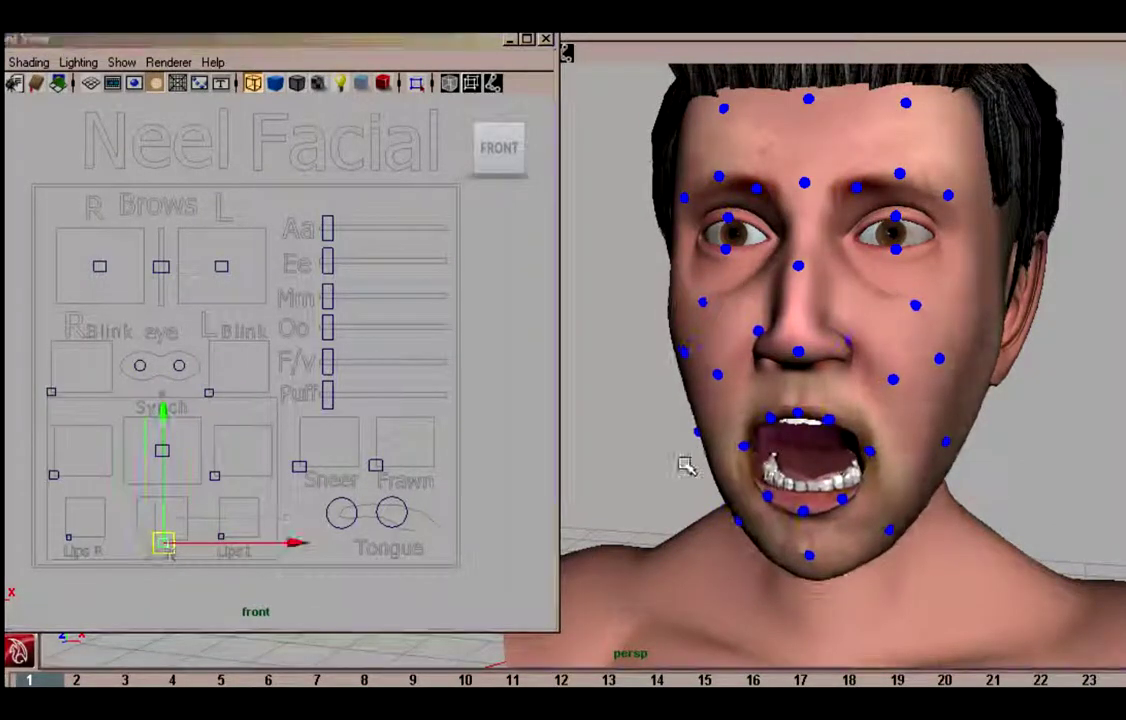
right_click_drag(686, 466, 700, 320, "alt")
mouse_move(700, 320)
left_mouse_down("alt")
mouse_move(809, 327)
mouse_move(913, 310)
mouse_move(810, 448)
left_mouse_up("alt")
left_click(800, 314)
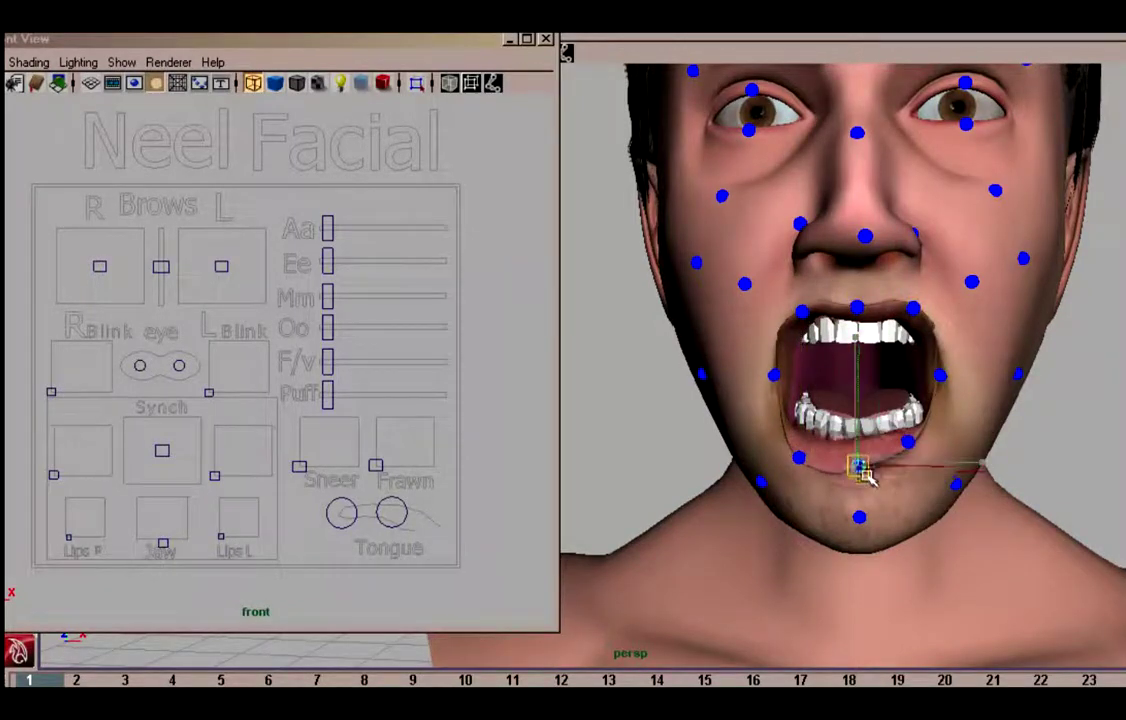
mouse_move(888, 490)
left_mouse_down("alt")
mouse_move(850, 558)
mouse_move(885, 322)
left_mouse_up("alt")
Adjust the cheek controls beside the nose and eye and the upper-lip control
left_click(872, 307)
left_click(757, 290)
left_click_drag(848, 233, 905, 235, "alt")
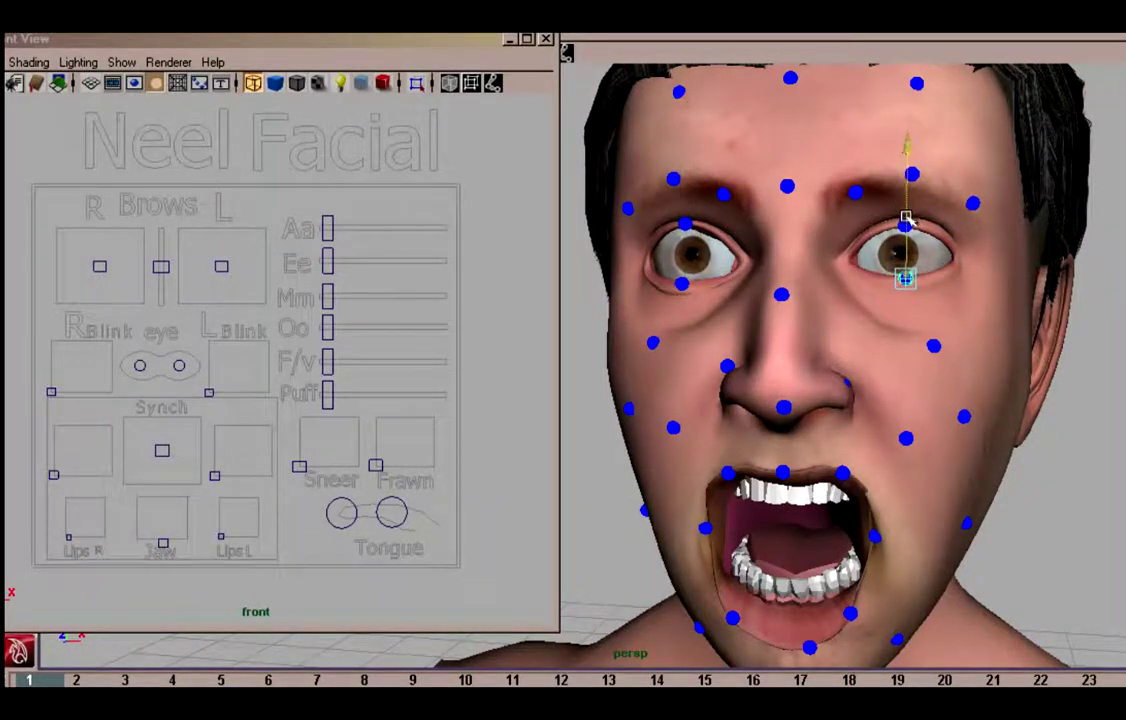
left_click_drag(907, 218, 985, 340, "alt")
left_click(907, 348)
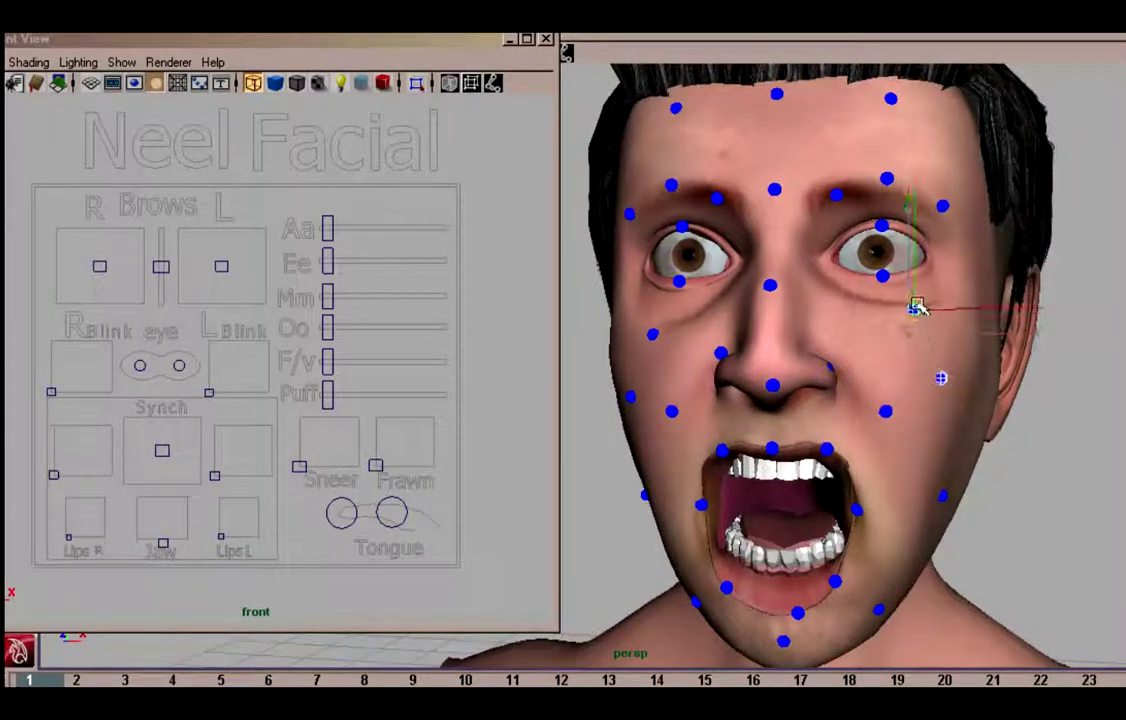
left_click_drag(917, 304, 688, 343, "alt")
left_click_drag(641, 385, 776, 402, "alt")
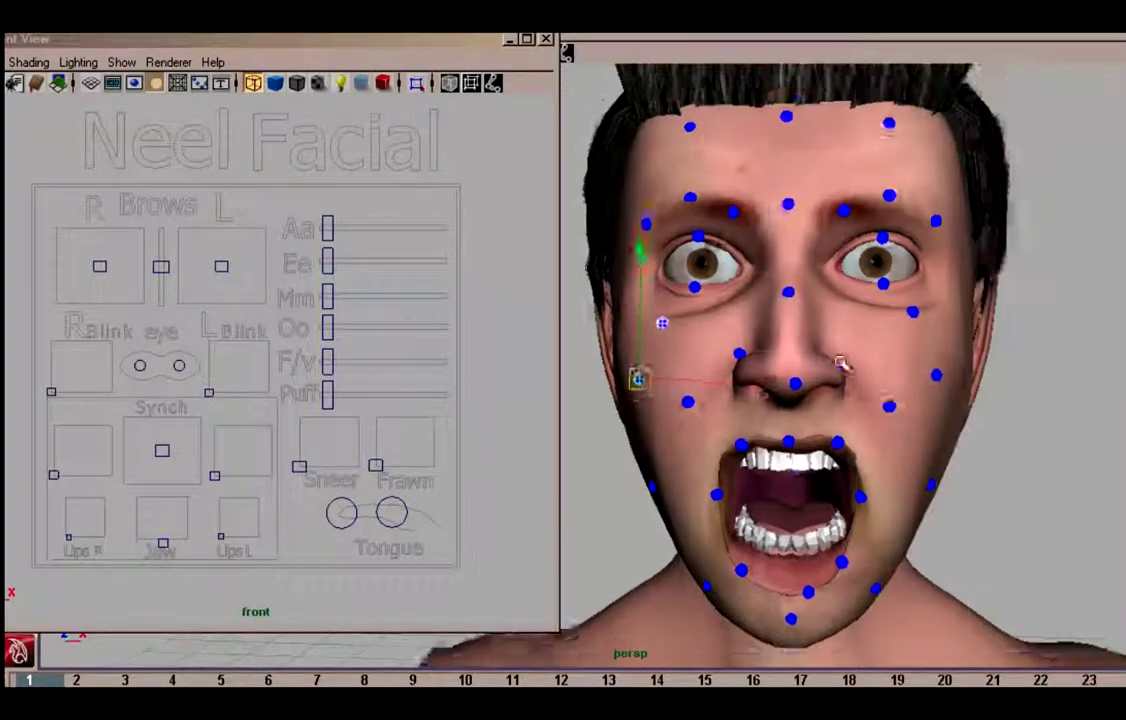
left_click(776, 402)
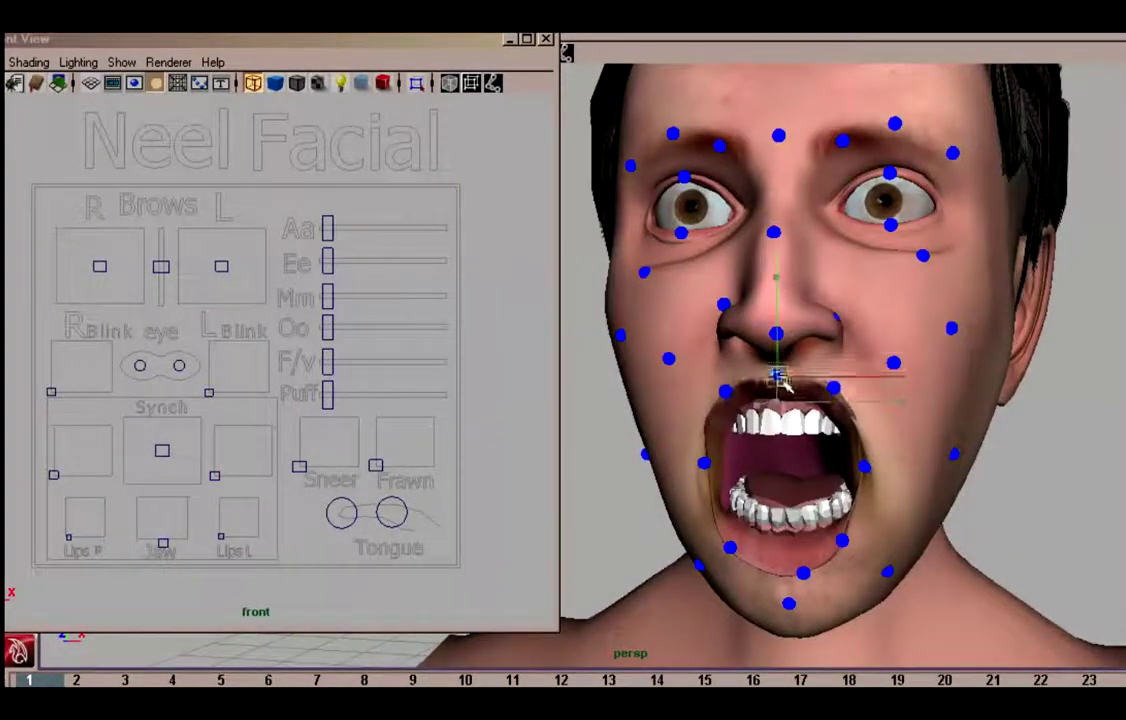
left_click_drag(776, 378, 824, 297, "alt")
Raise the right and left brow controls, then turn the head to review the shocked pose
left_click(677, 210)
left_click_drag(677, 210, 740, 215, "alt")
left_click(849, 192)
left_click(806, 214)
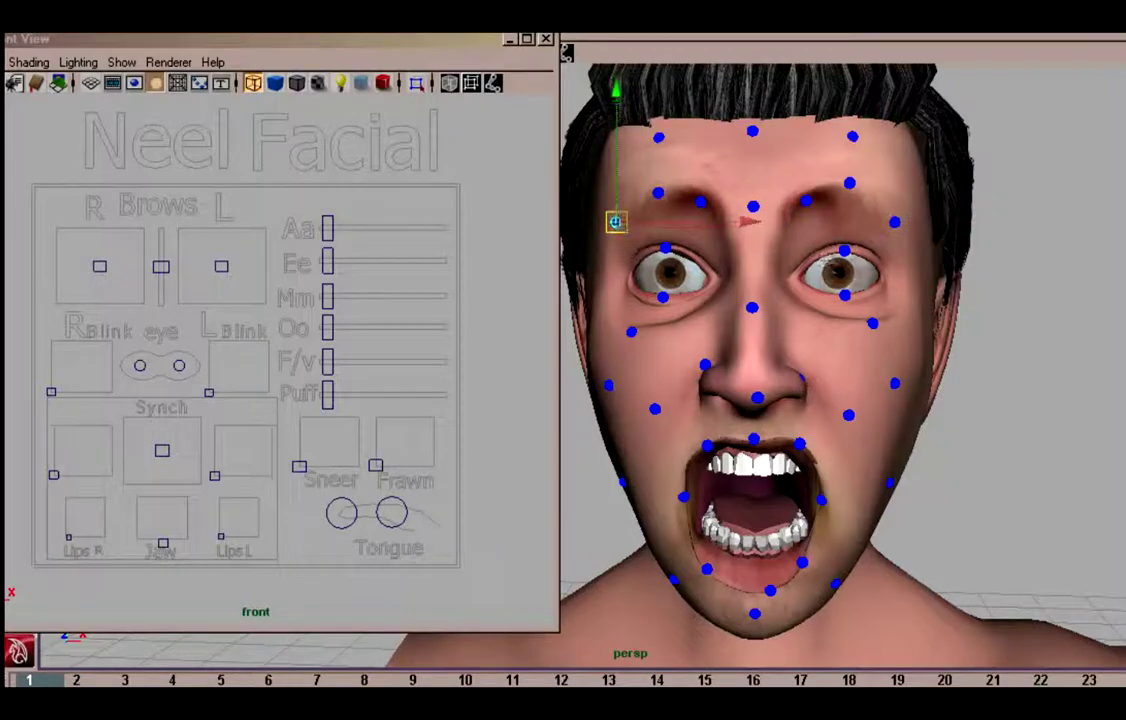
left_click_drag(828, 257, 822, 253, "alt")
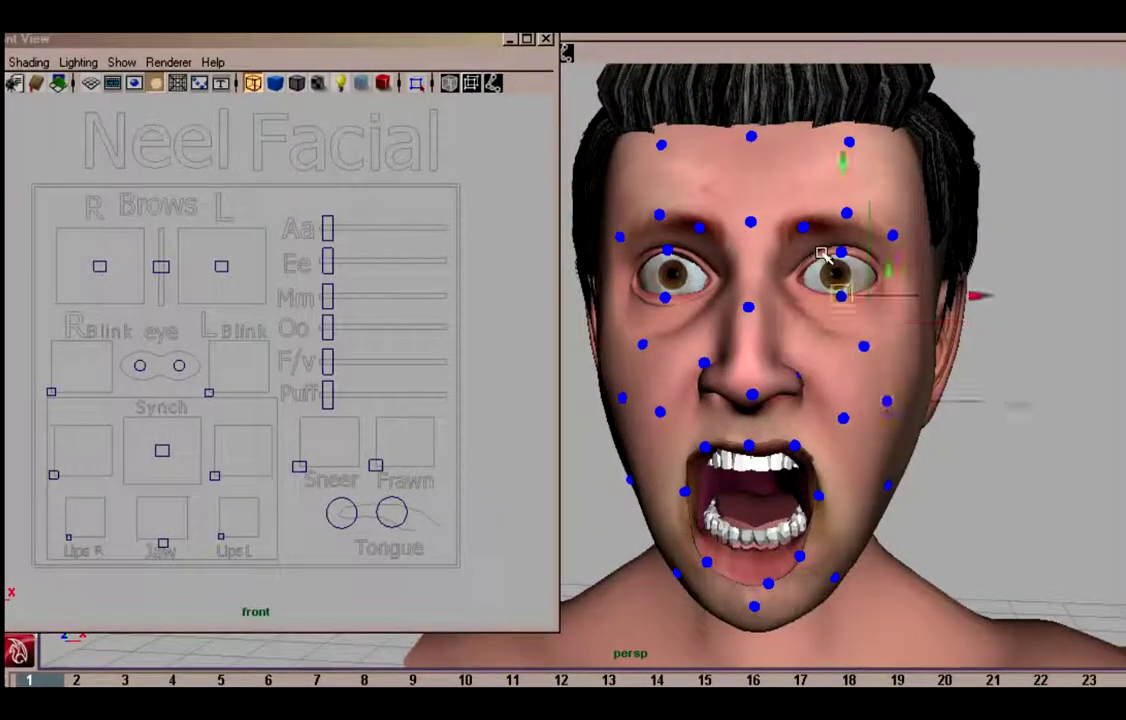
mouse_move(822, 253)
left_mouse_down("alt")
mouse_move(905, 289)
mouse_move(1018, 390)
left_mouse_up("alt")
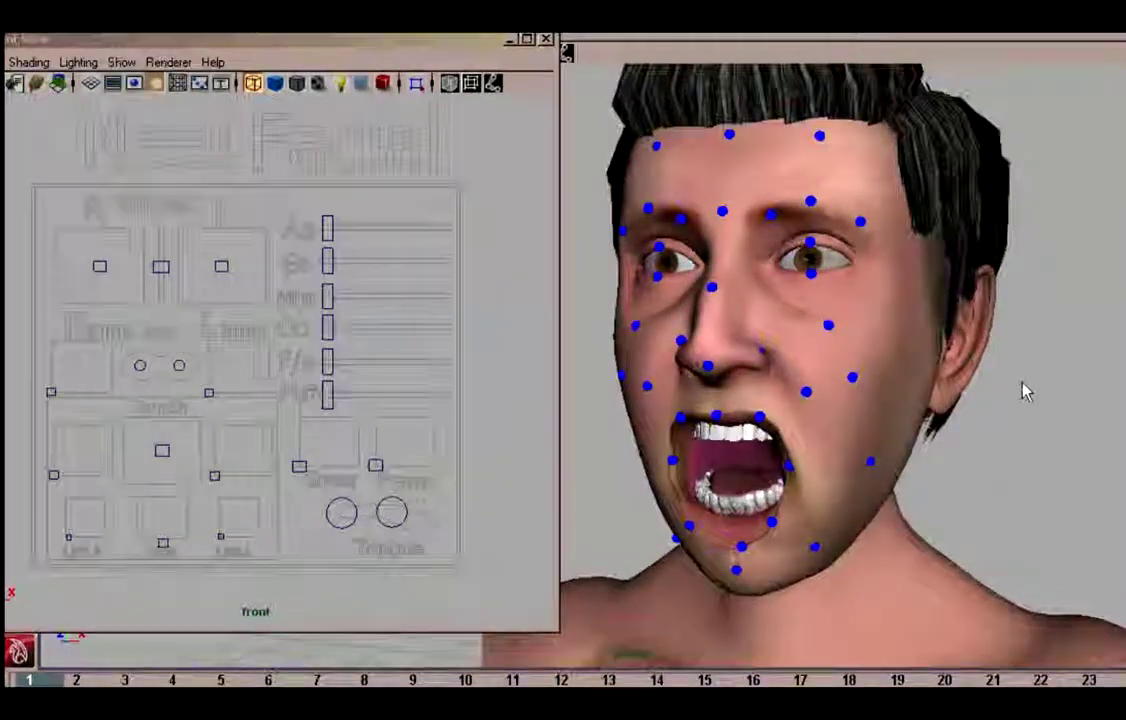